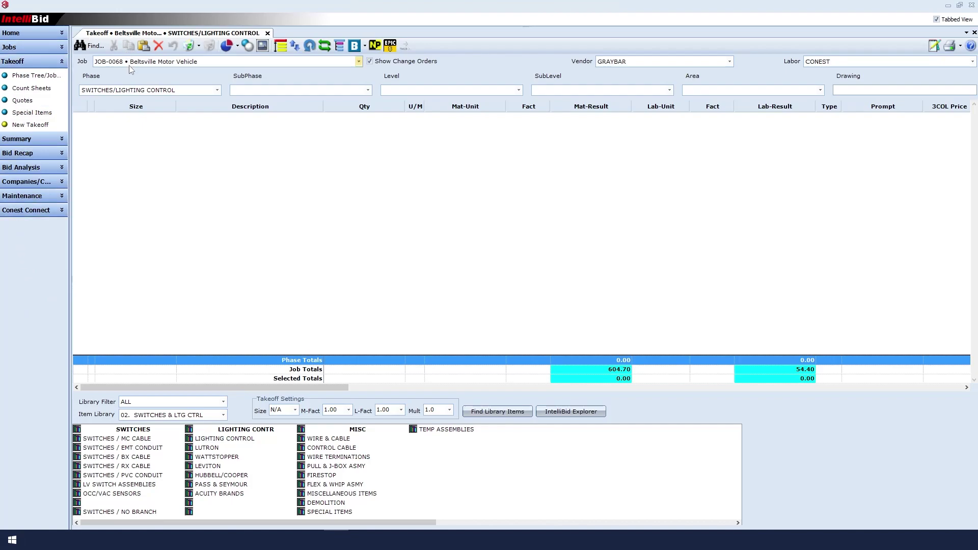
Step: Check the job's vendor and labor settings and choose the SWITCHES/LIGHTING CONTROL phase for the takeoff
left_click(639, 61)
left_click(639, 62)
left_click(840, 60)
left_click(839, 59)
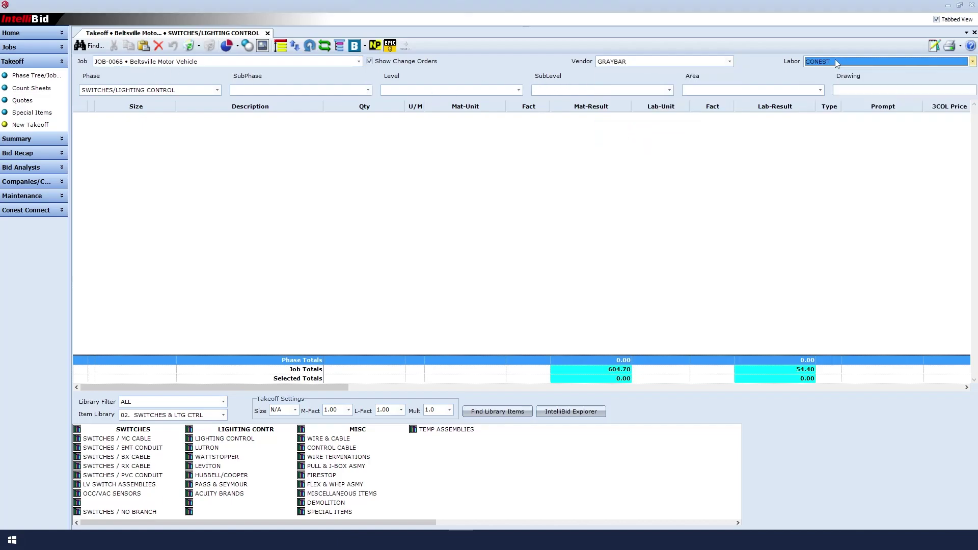
left_click(217, 90)
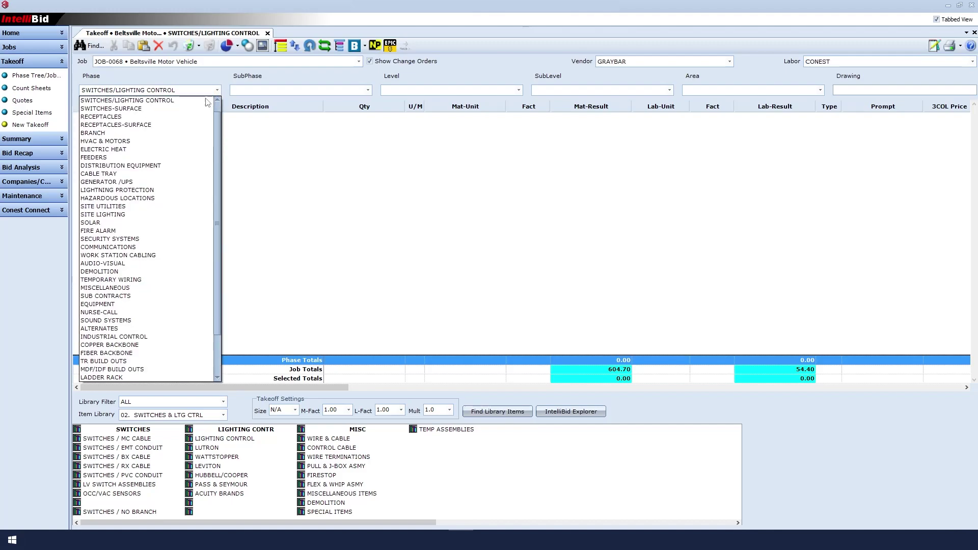
left_click(147, 105)
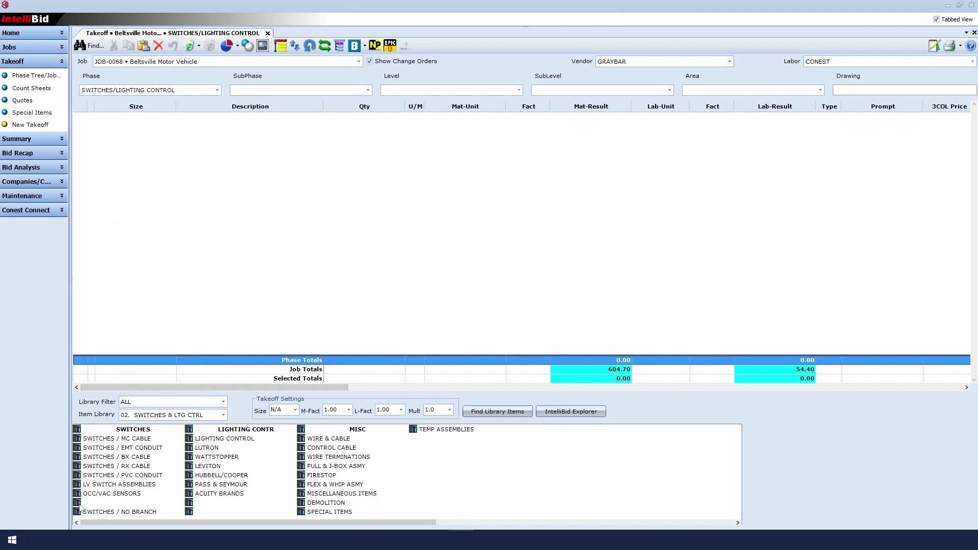
Step: Open the commercial-grade 20A 1P-SW COMM #12 MC assembly from the MC cable single-pole switches for metal stud / bar joist
double_click(128, 440)
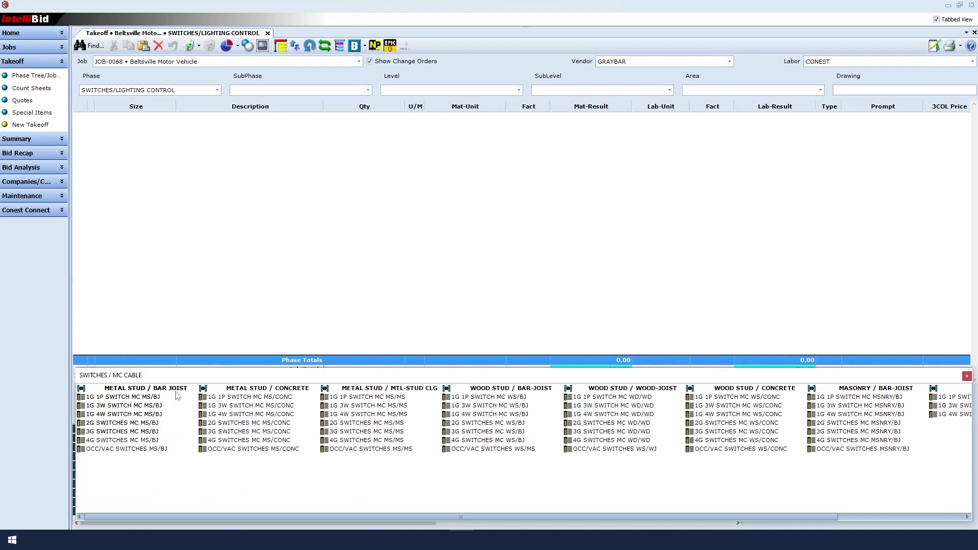
double_click(103, 399)
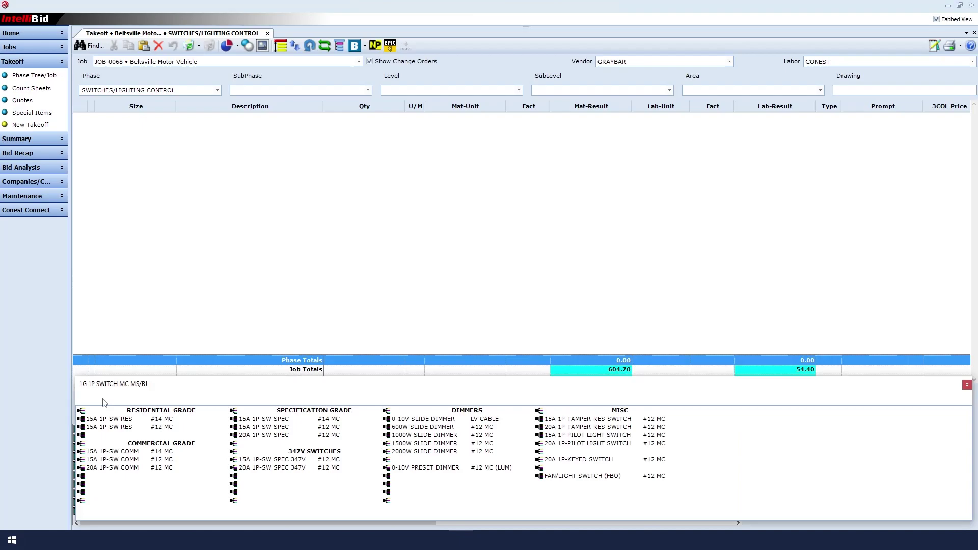
double_click(113, 469)
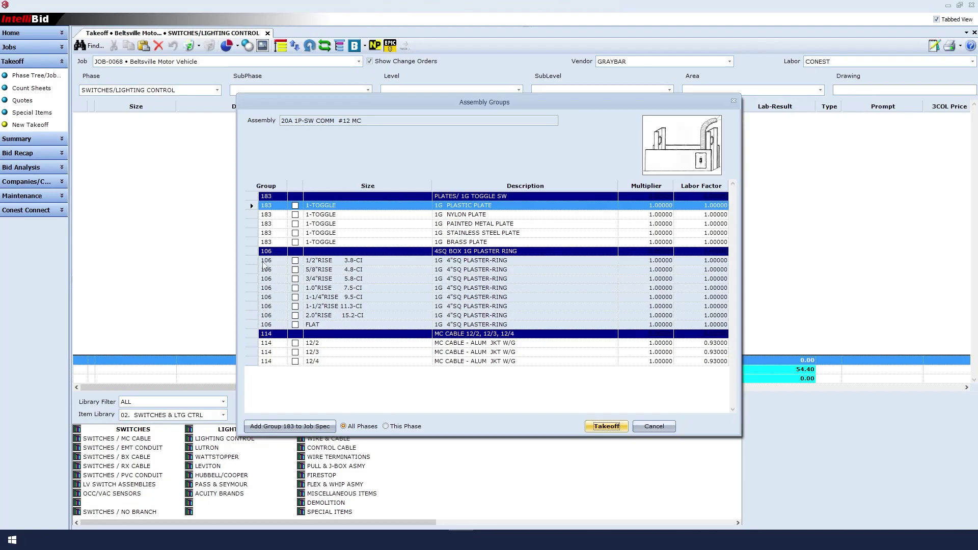
Step: Choose the 1G plastic plate, 5/8" rise plaster ring and 12/2 MC cable for the switch assembly and proceed to its quantities
left_click(295, 206)
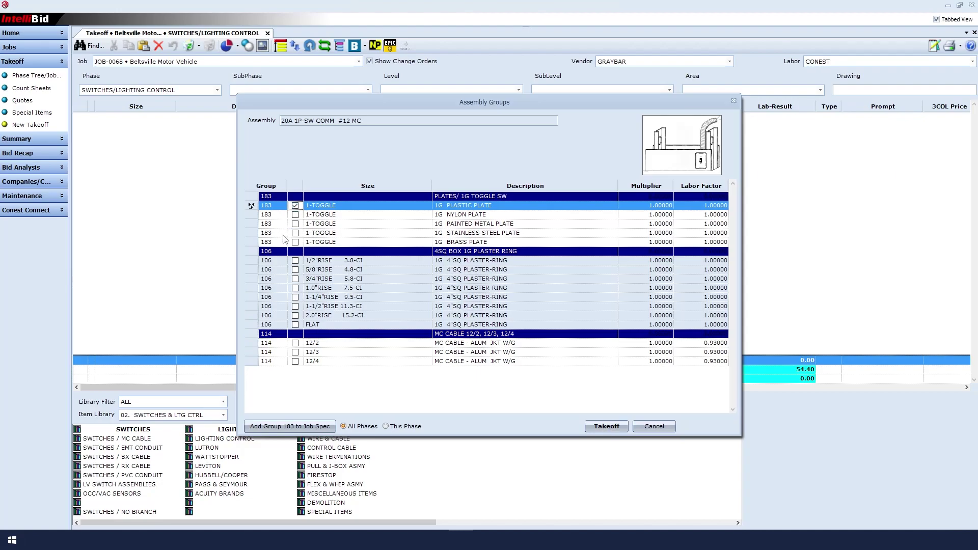
left_click(295, 270)
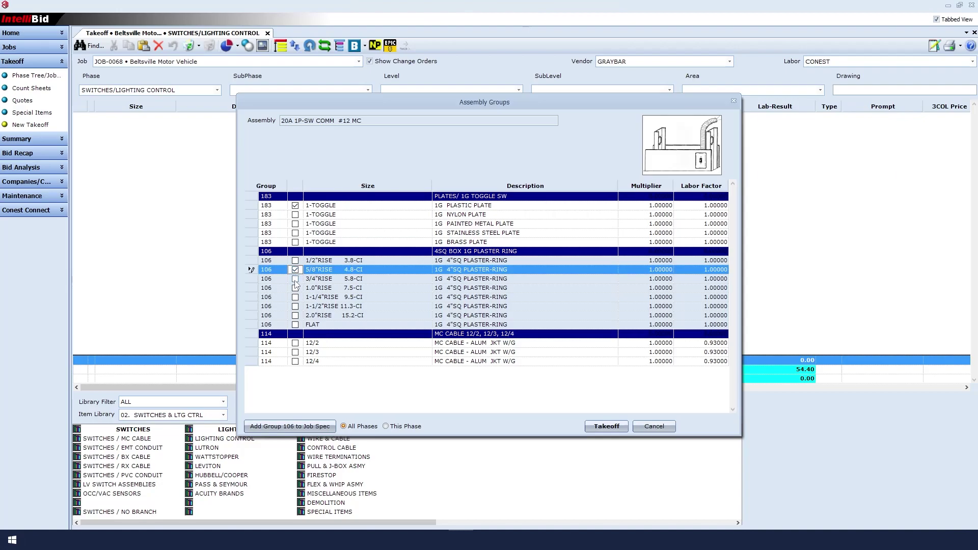
left_click(296, 344)
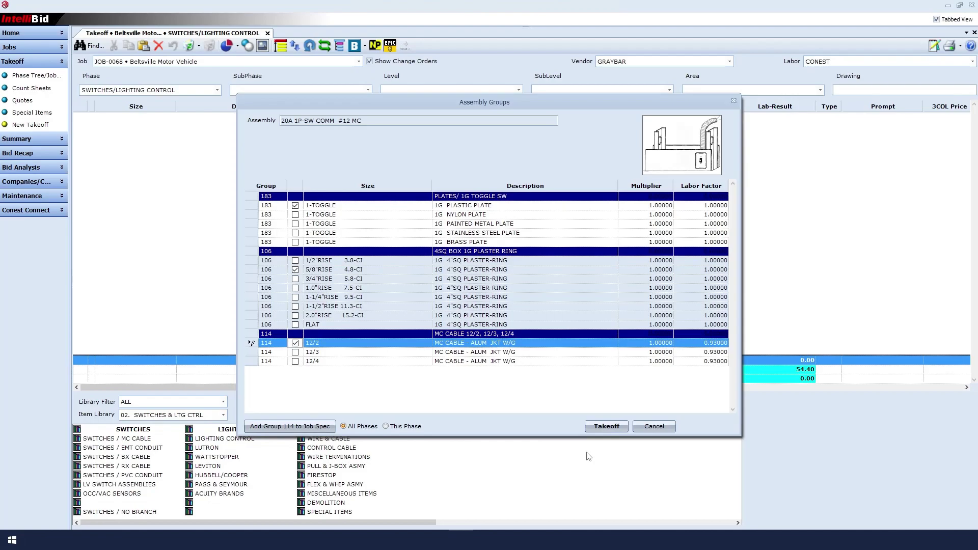
left_click(606, 427)
Step: Enter the comment 20A 1P SWITCH for the switch assembly
left_click(313, 228)
type("20A")
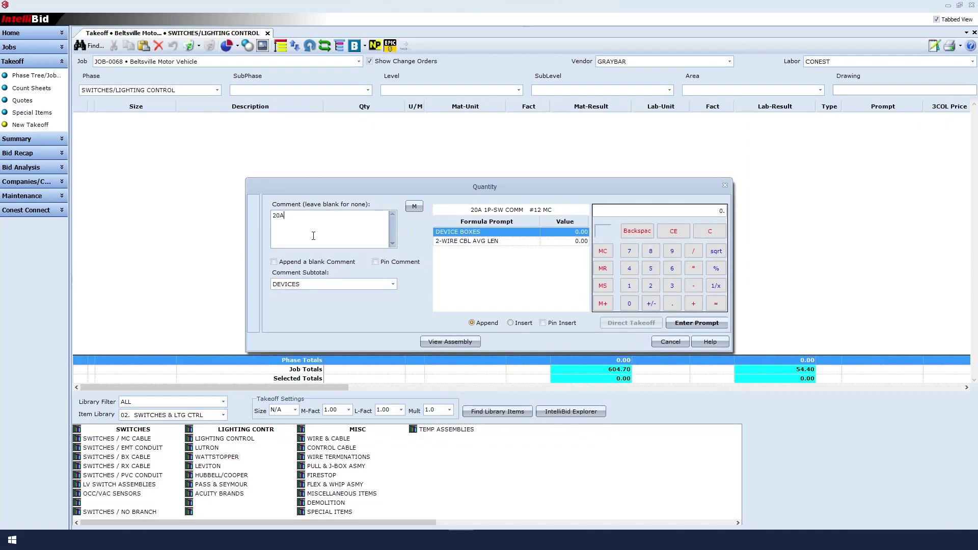
type(" 10")
type("P ")
type("SWIT")
type("CH")
Step: Take off the switch assembly with 30 device boxes and a 2-wire cable average length of 20
left_click(673, 289)
left_click(630, 304)
left_click(690, 326)
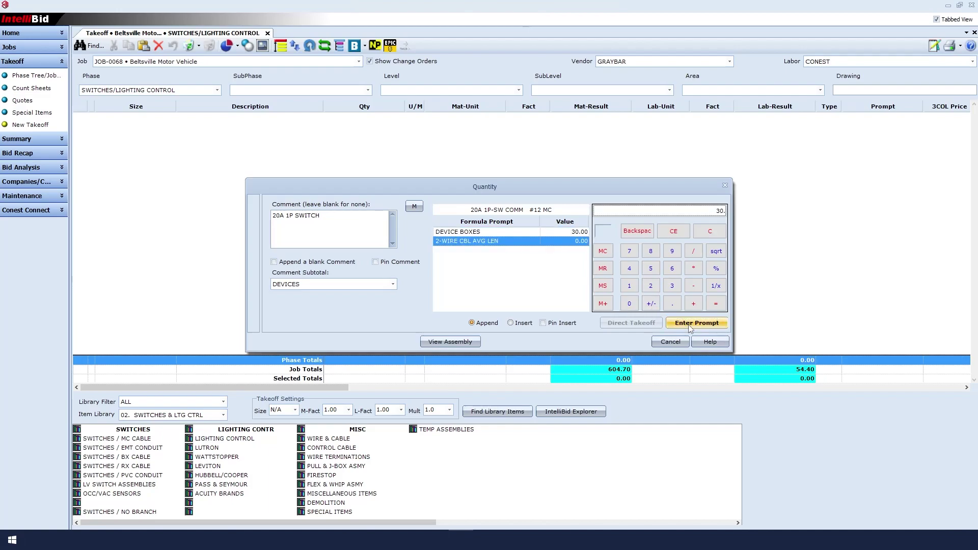
left_click(651, 286)
left_click(630, 304)
left_click(679, 325)
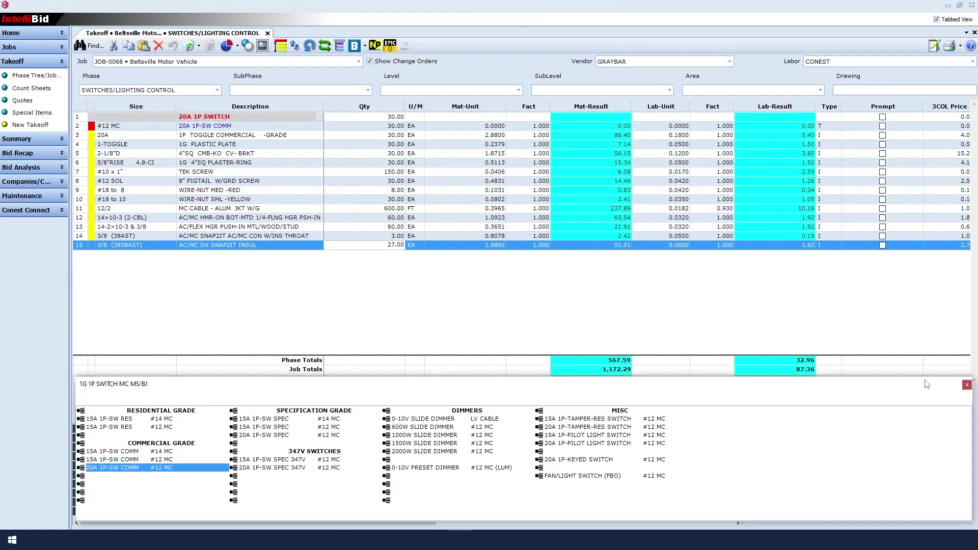
Step: Close the switch assembly lists and select the 20A 1P toggle commercial-grade line in the takeoff
left_click(967, 385)
left_click(967, 378)
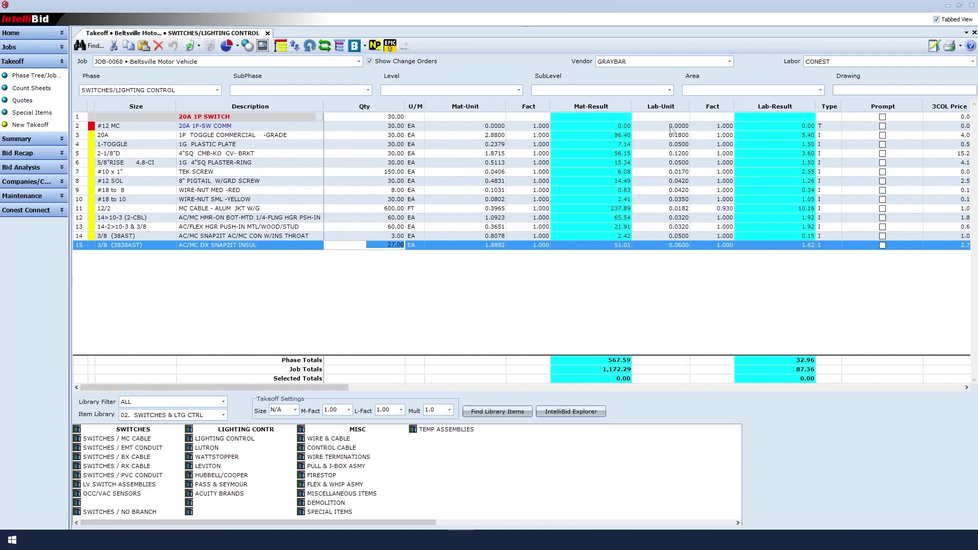
left_click(79, 136)
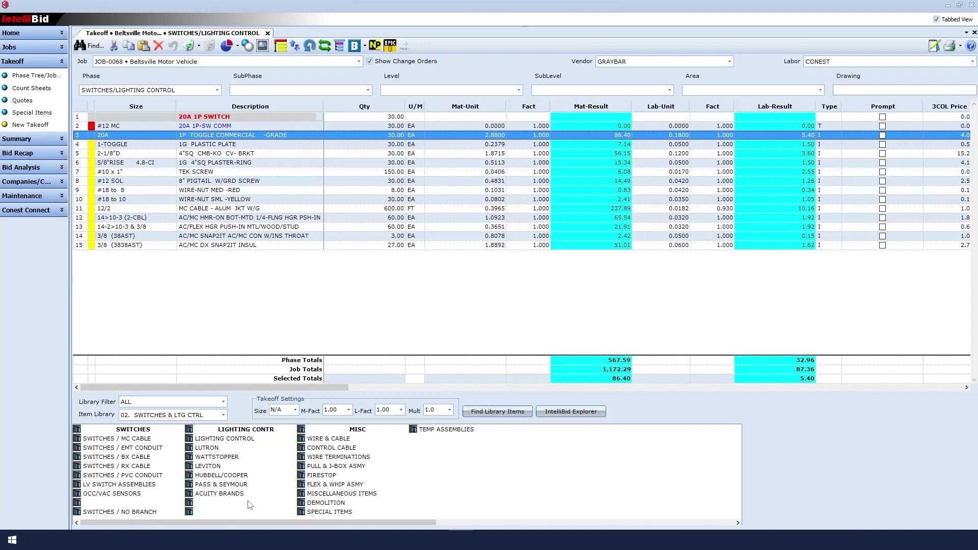
Step: Open the EMT OCCUPANCY SENSOR - CEILING assembly from the ceiling-mounted occupancy sensors
left_click(109, 494)
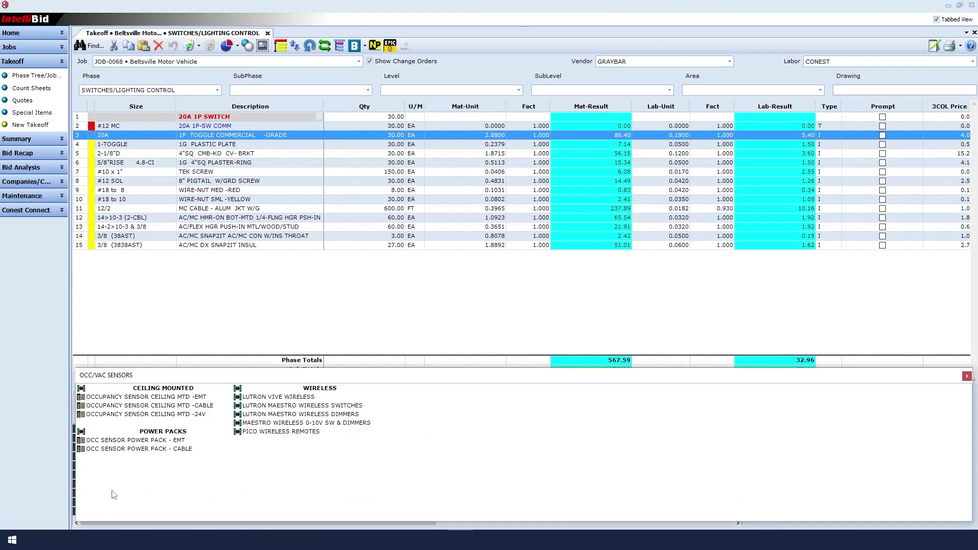
left_click(180, 398)
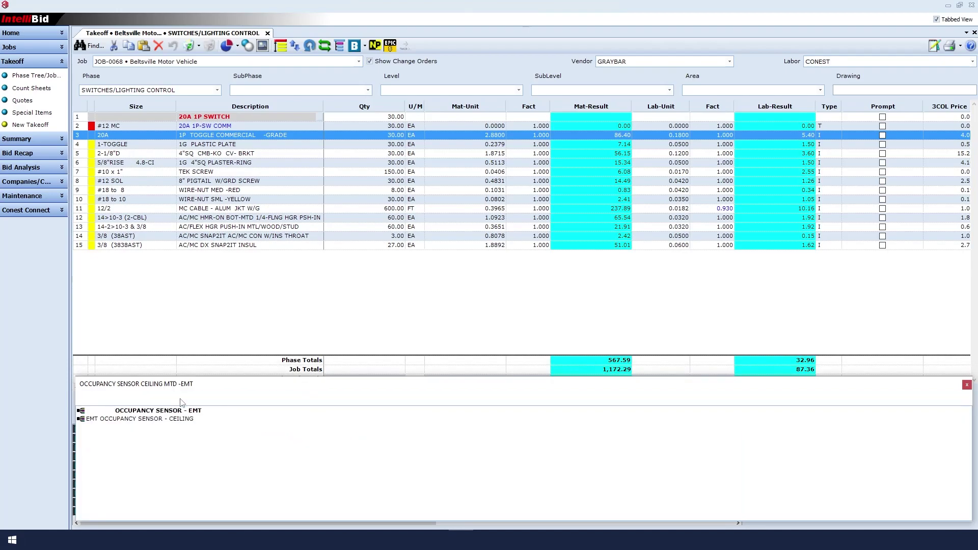
left_click(166, 419)
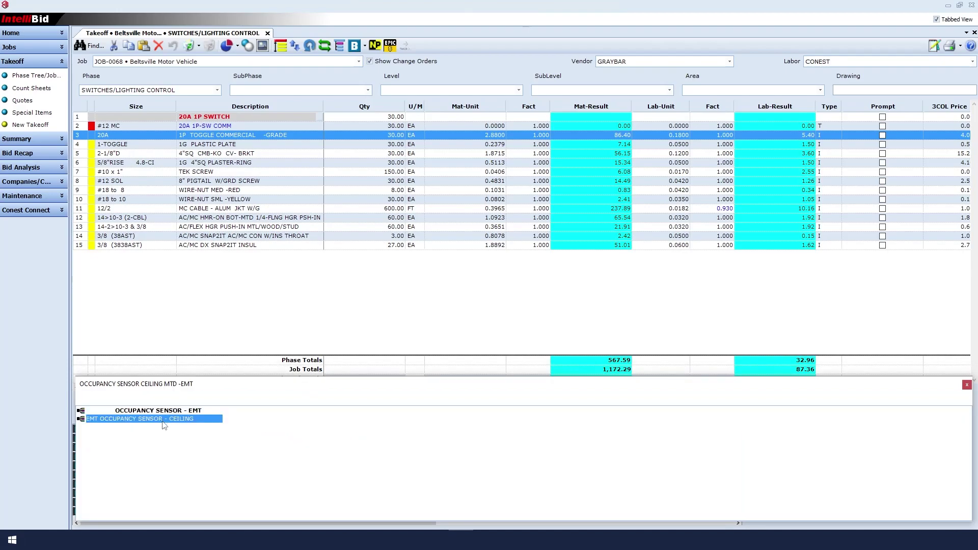
double_click(164, 419)
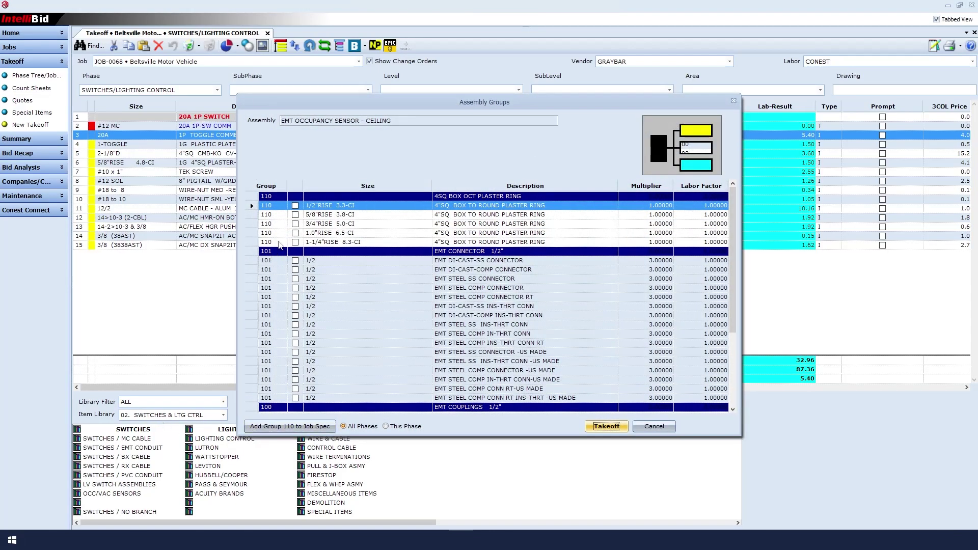
Step: Choose the 5/8" rise round plaster ring, 1/2" EMT steel SS connector and 1/2" EMT steel-SS coupling, and proceed to the sensor quantities
left_click(295, 215)
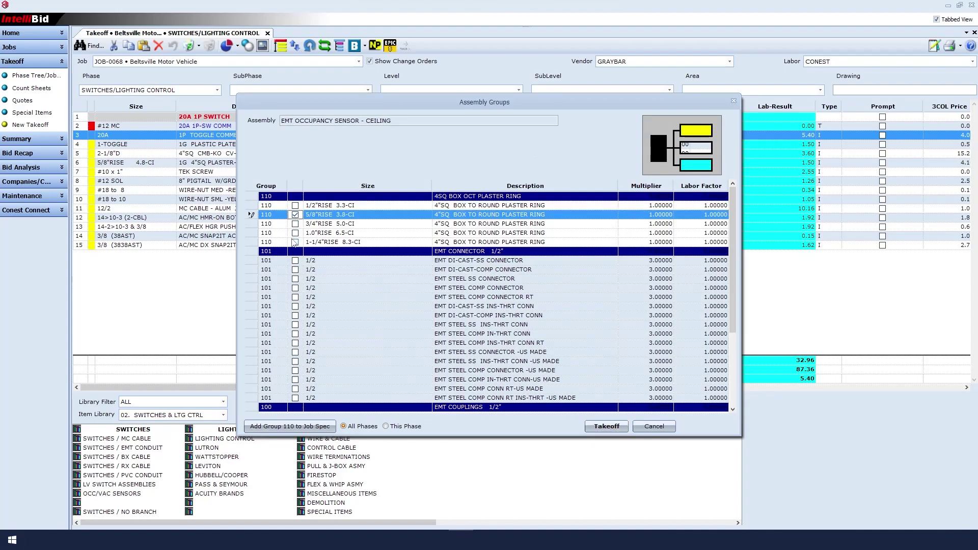
left_click(295, 279)
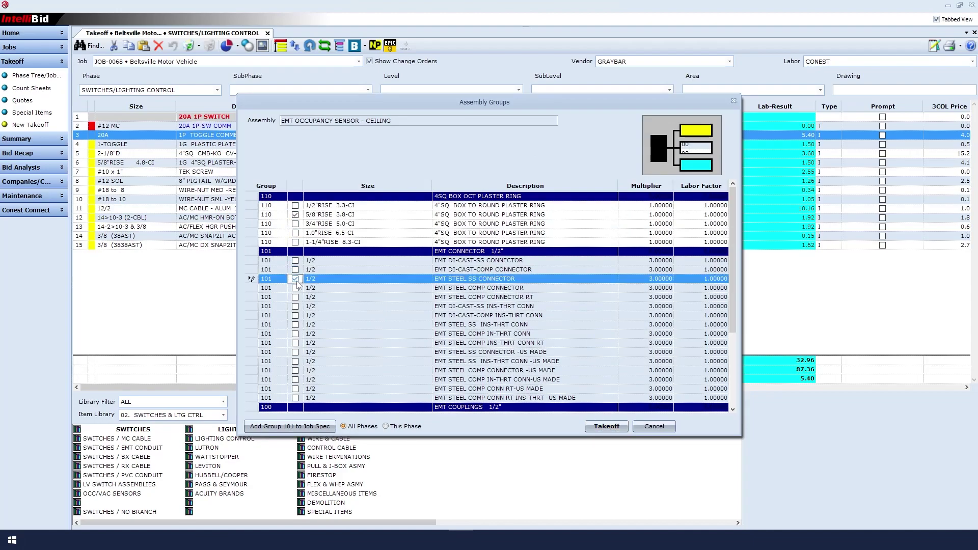
scroll(295, 326, "down", 3)
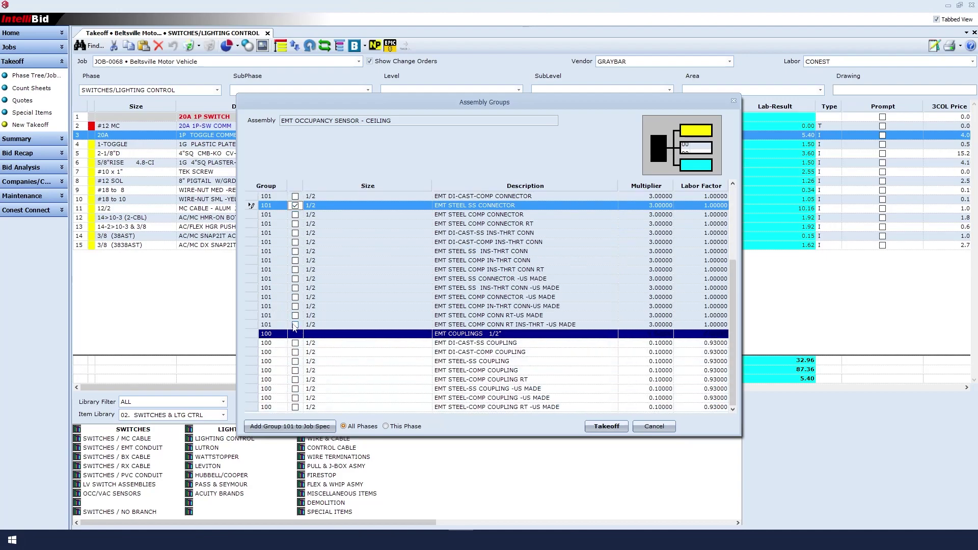
left_click(295, 361)
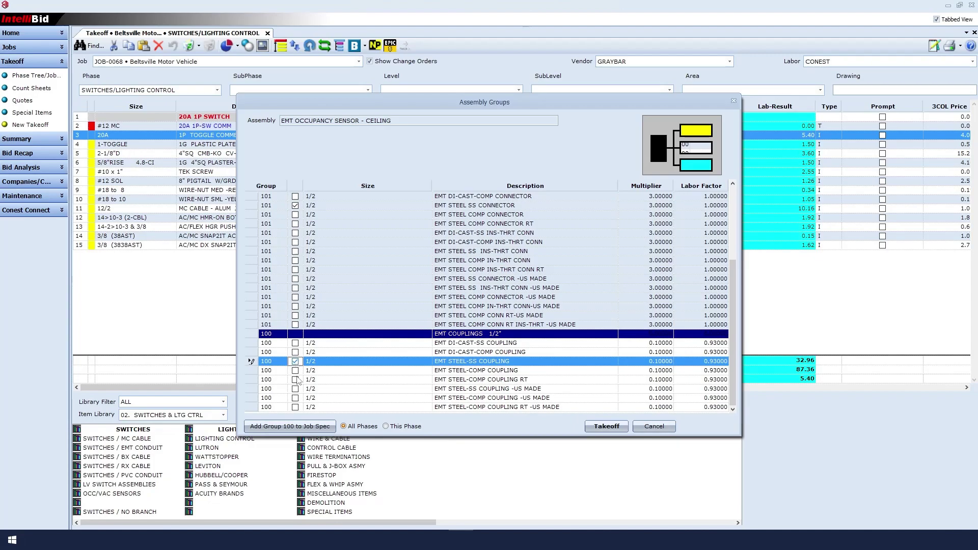
left_click(609, 428)
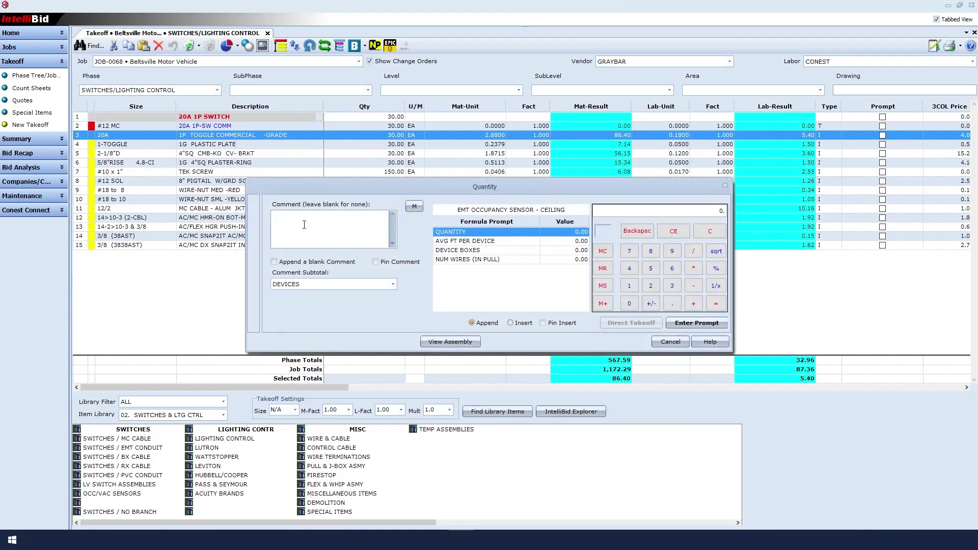
Step: Take off the sensor assembly with comment OCC 1, quantity 2, 20 average feet per device, 1 device box and 2 wires, and close the lists
type("OCC 1")
left_click(677, 323)
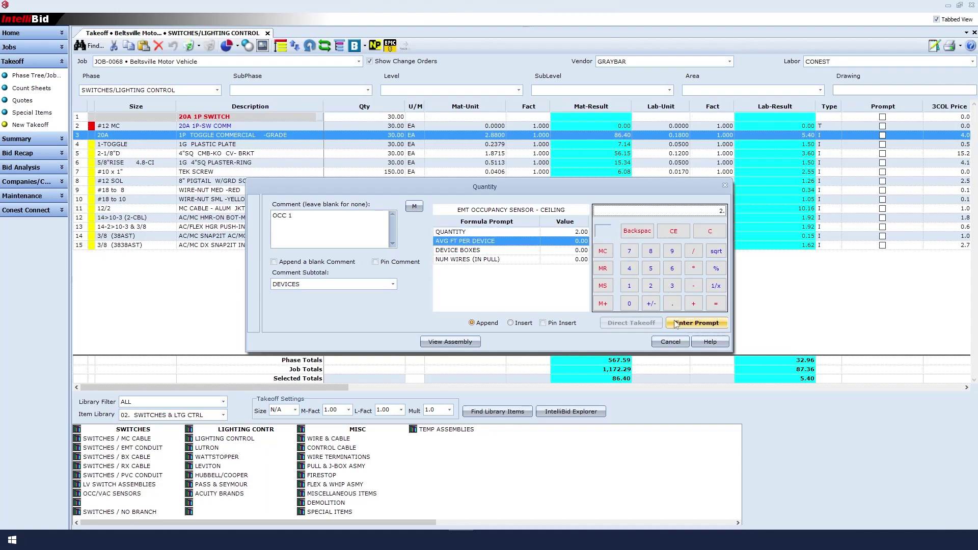
left_click(629, 304)
left_click(683, 325)
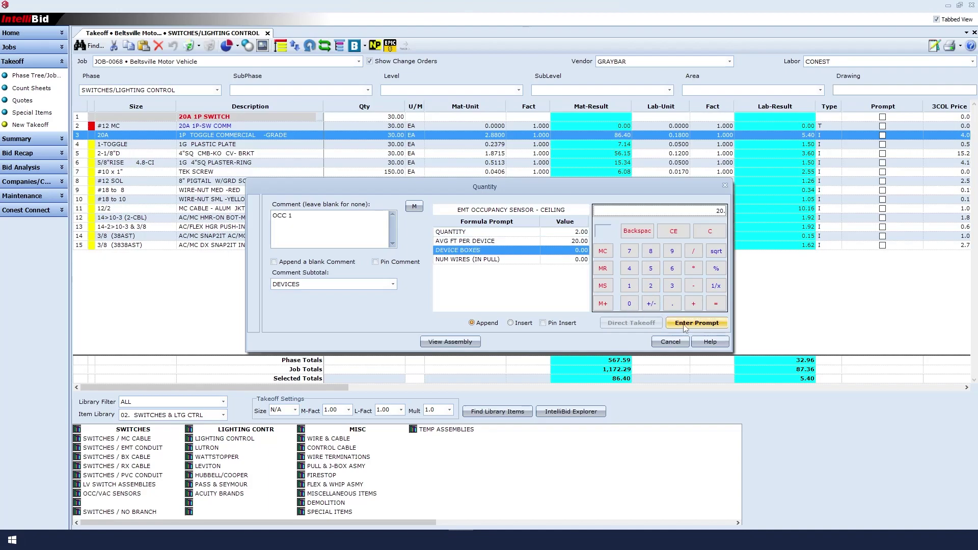
left_click(629, 286)
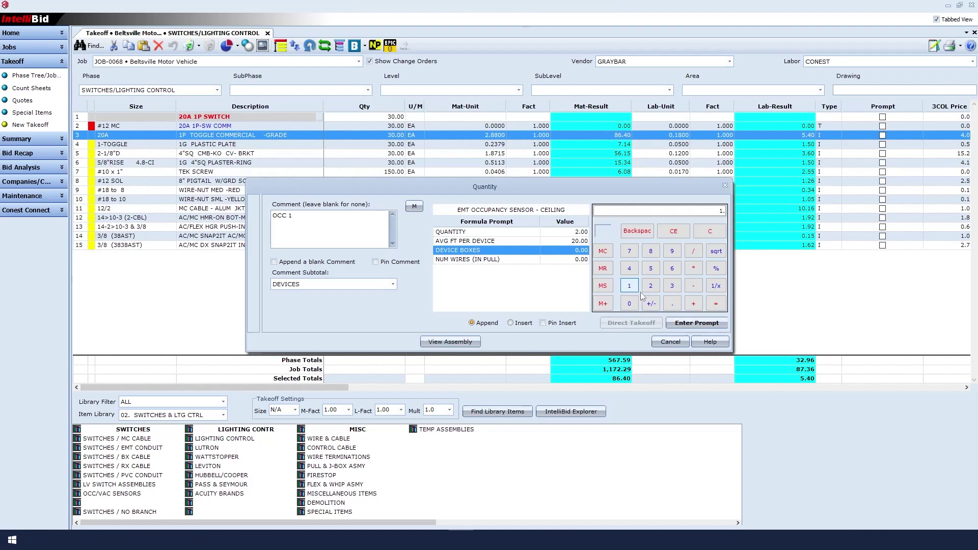
left_click(691, 325)
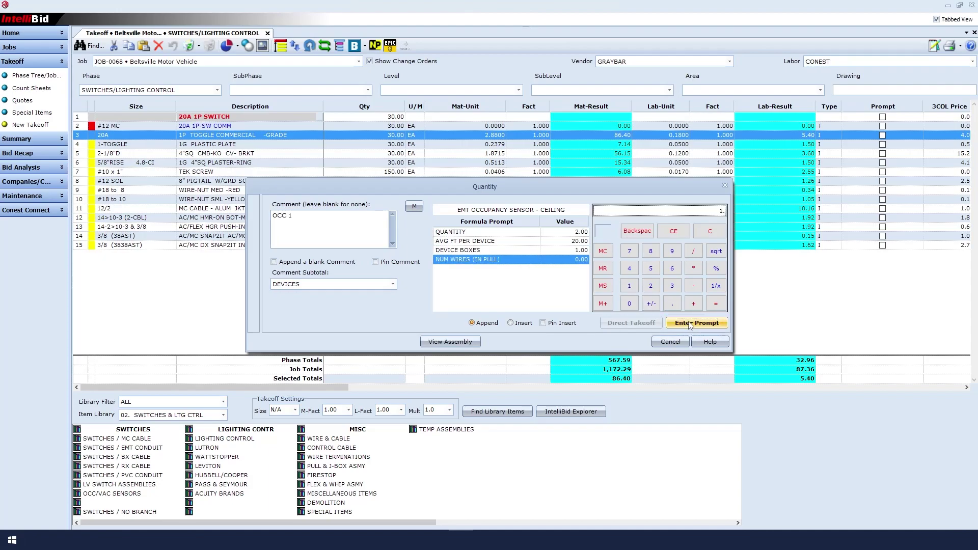
left_click(651, 286)
left_click(676, 328)
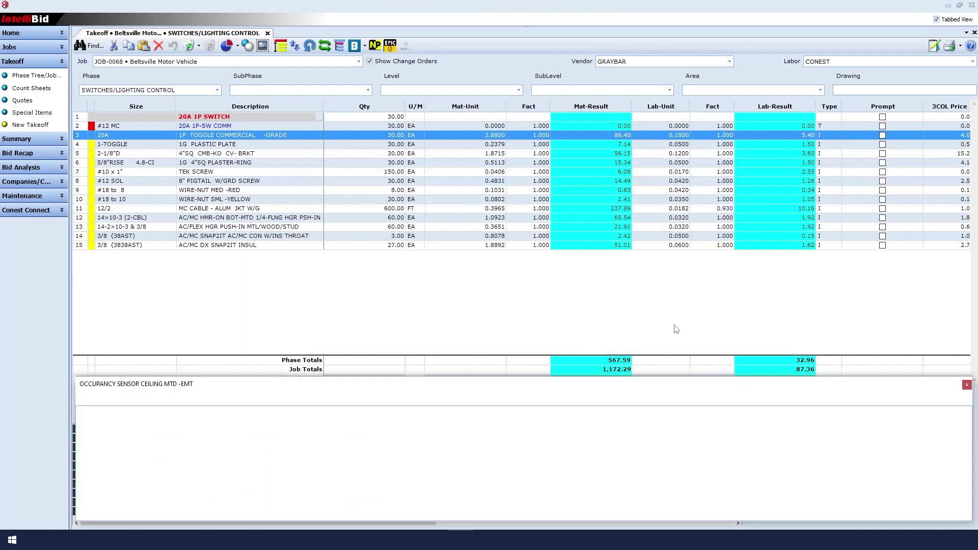
left_click(967, 385)
left_click(968, 384)
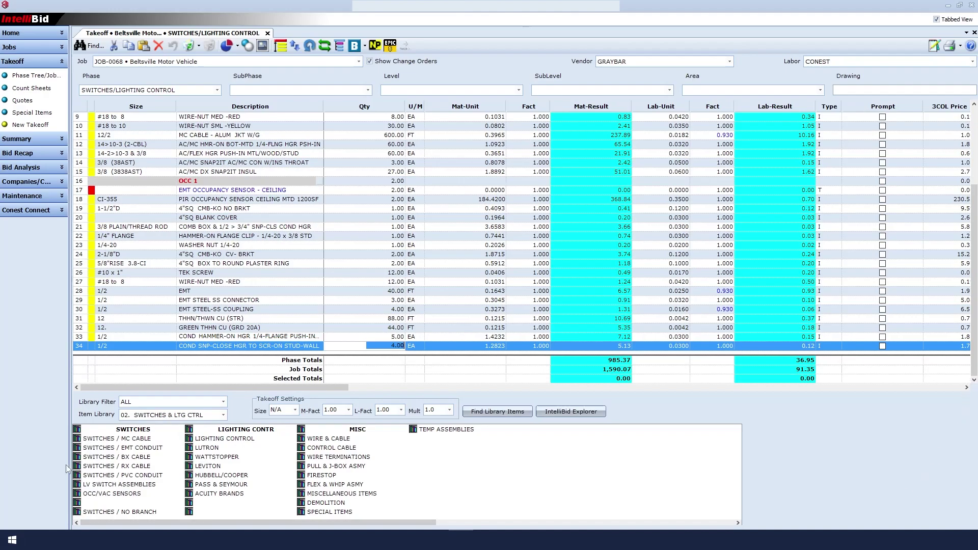